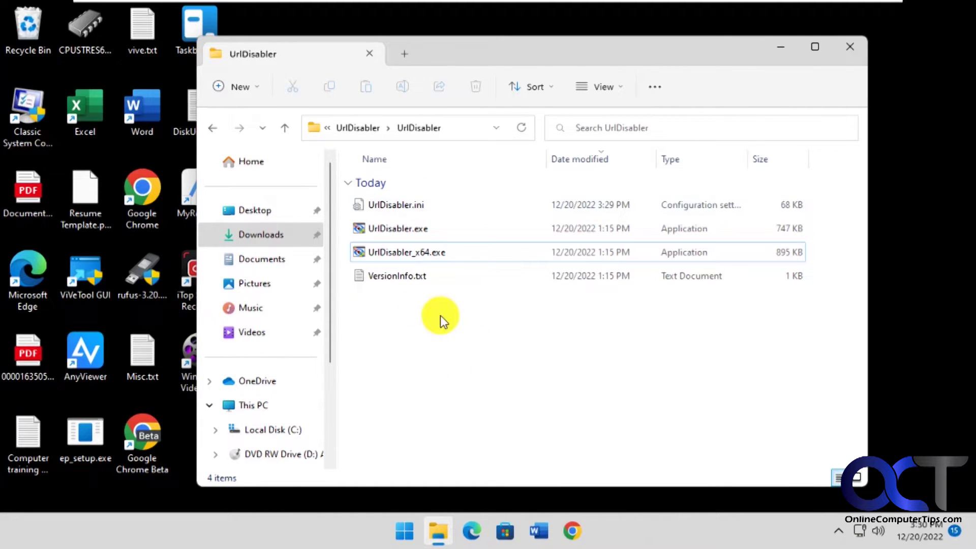
# - Launch UrlDisabler_x64.exe with administrator rights
pyautogui.click(433, 257)
pyautogui.doubleClick(433, 256)
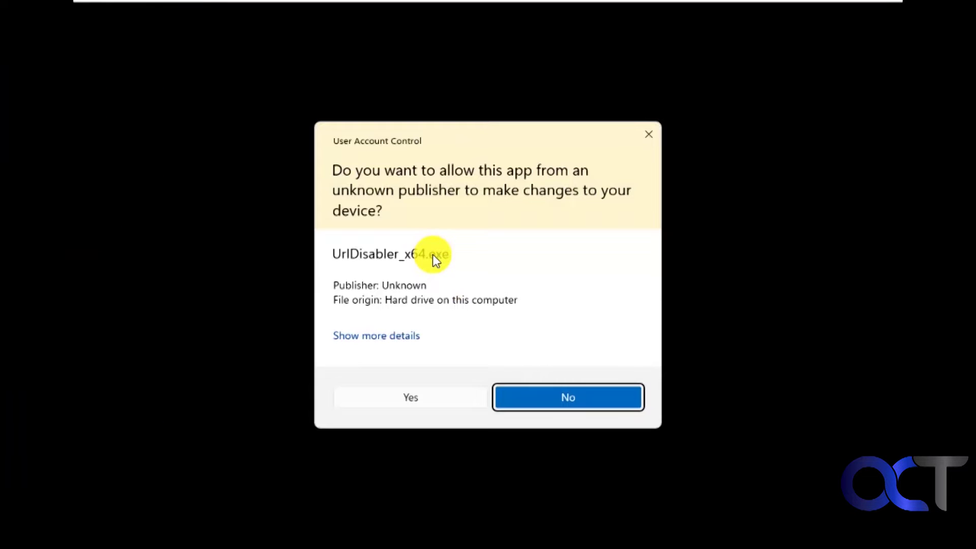
pyautogui.click(438, 392)
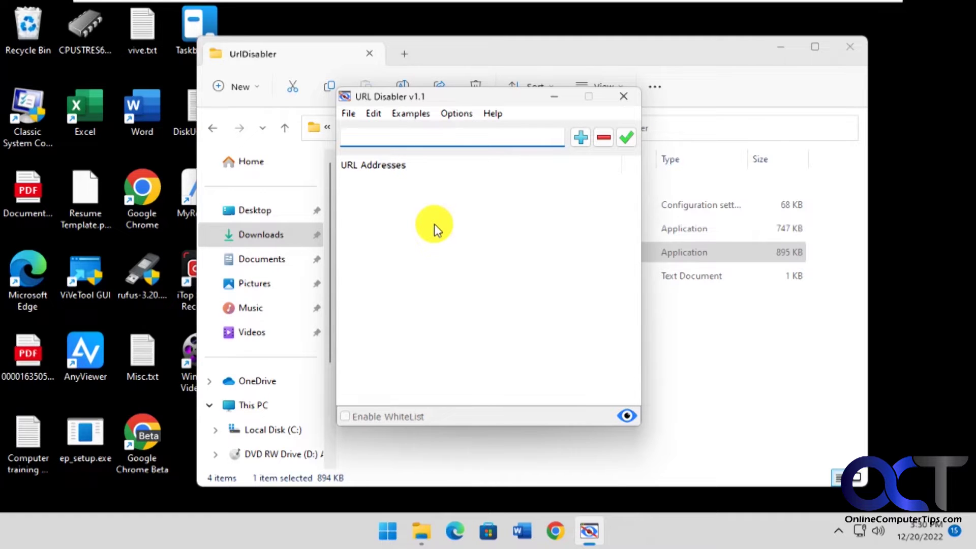
# - Check that the Online Computer Tips bookmark loads in Chrome and copy its URL
pyautogui.click(555, 531)
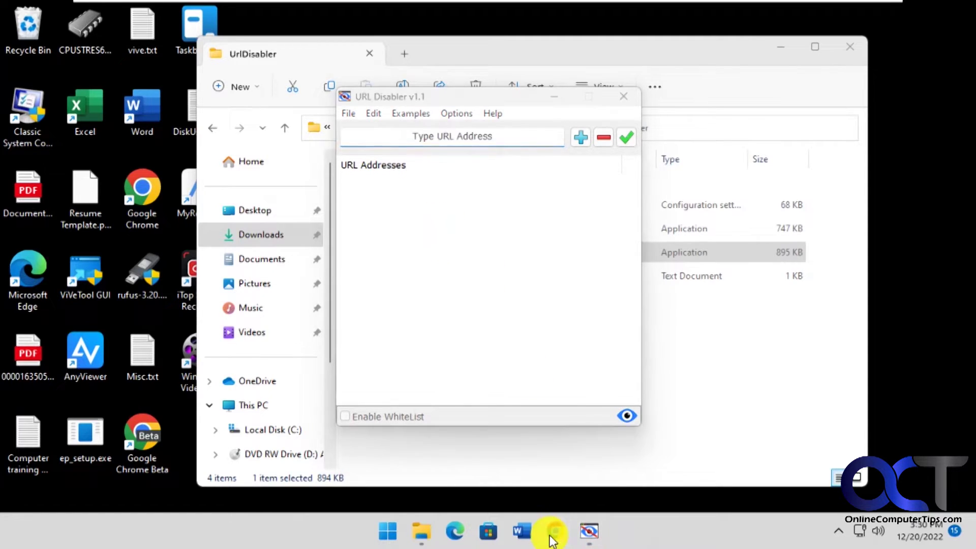
pyautogui.click(59, 63)
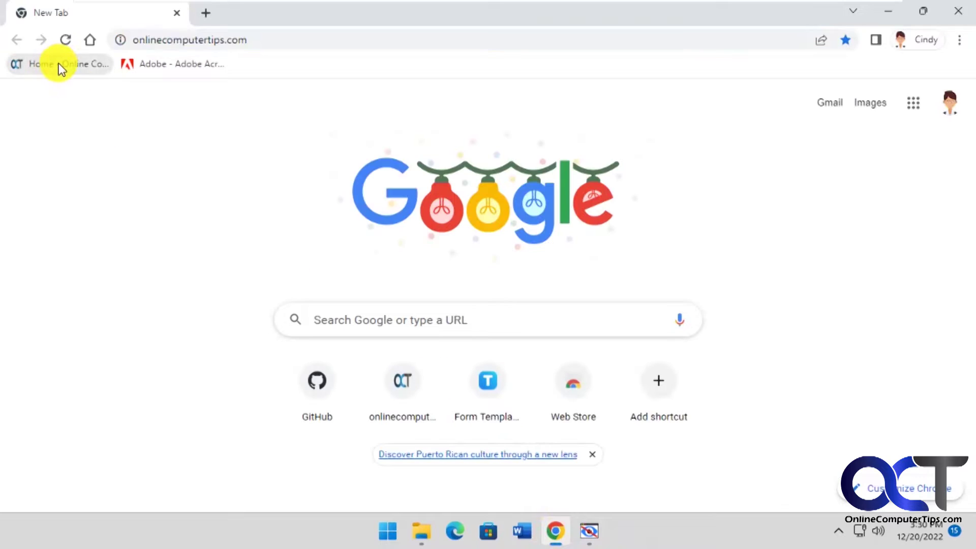
pyautogui.click(282, 40)
pyautogui.hotkey('ctrl', 'c')
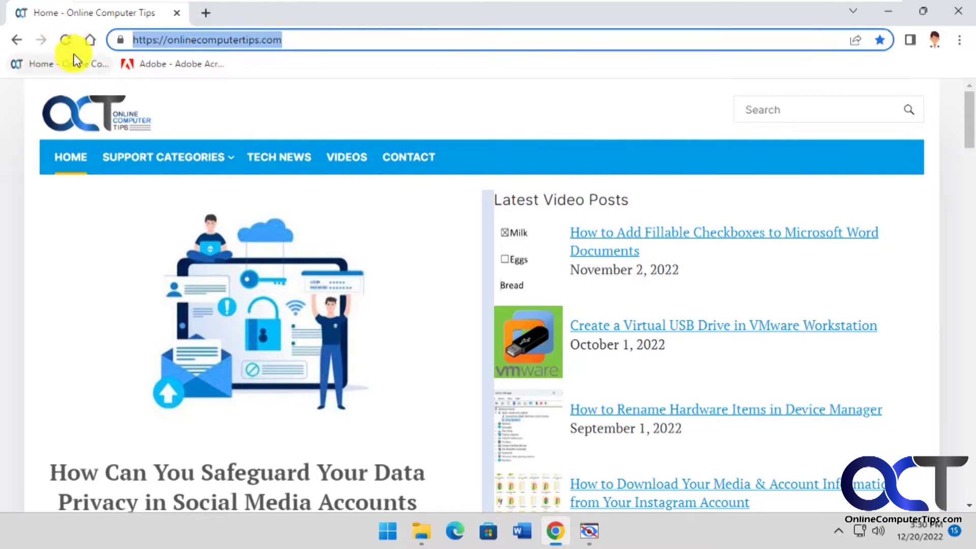
pyautogui.click(87, 40)
# - Paste onlinecomputertips.com into the URL box and add it to the block list
pyautogui.click(963, 15)
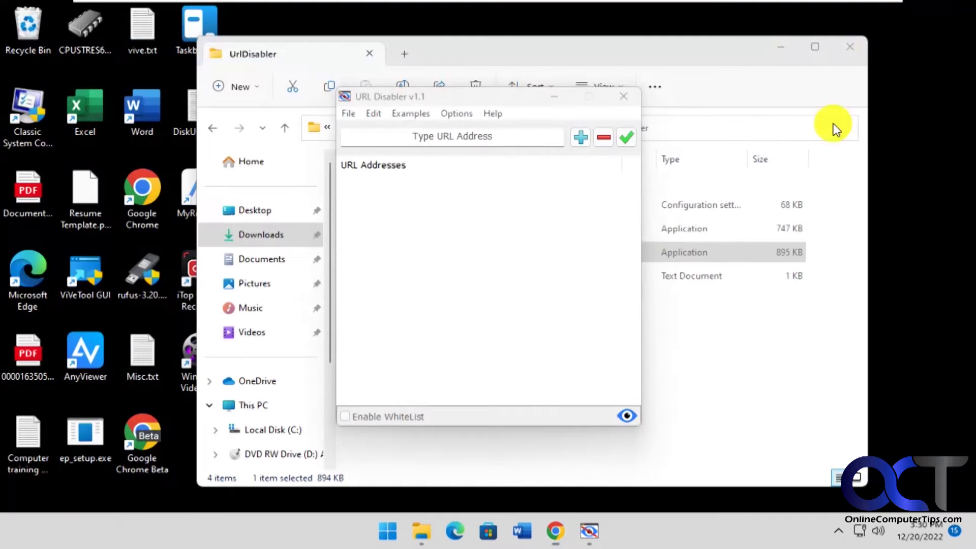
pyautogui.click(471, 137)
pyautogui.hotkey('ctrl', 'v')
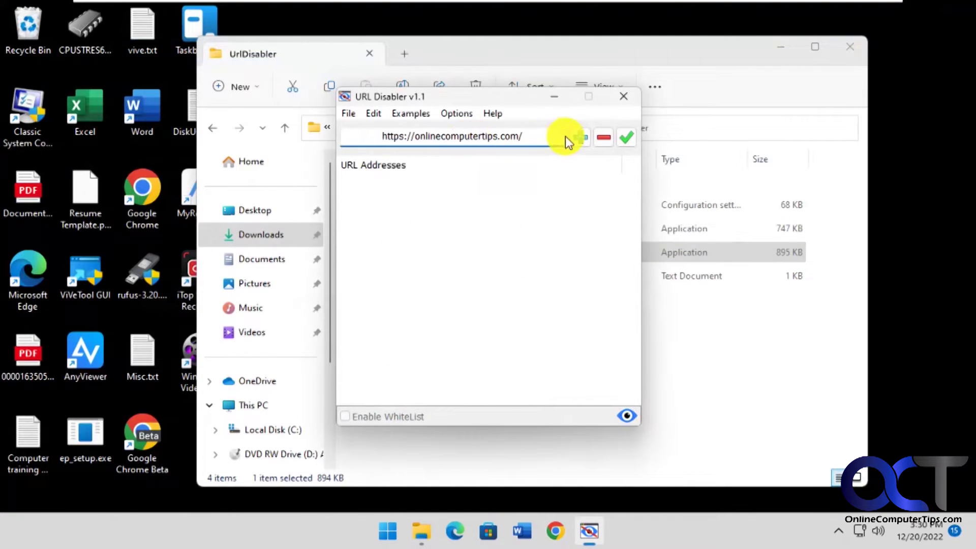
pyautogui.click(579, 138)
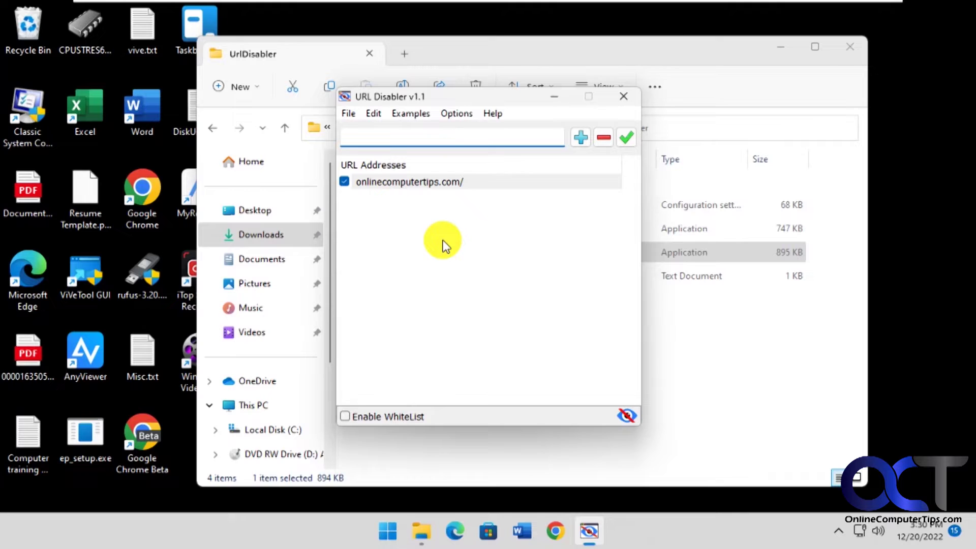
# - Review the Options menu without changes, then save the block list and confirm
pyautogui.click(457, 113)
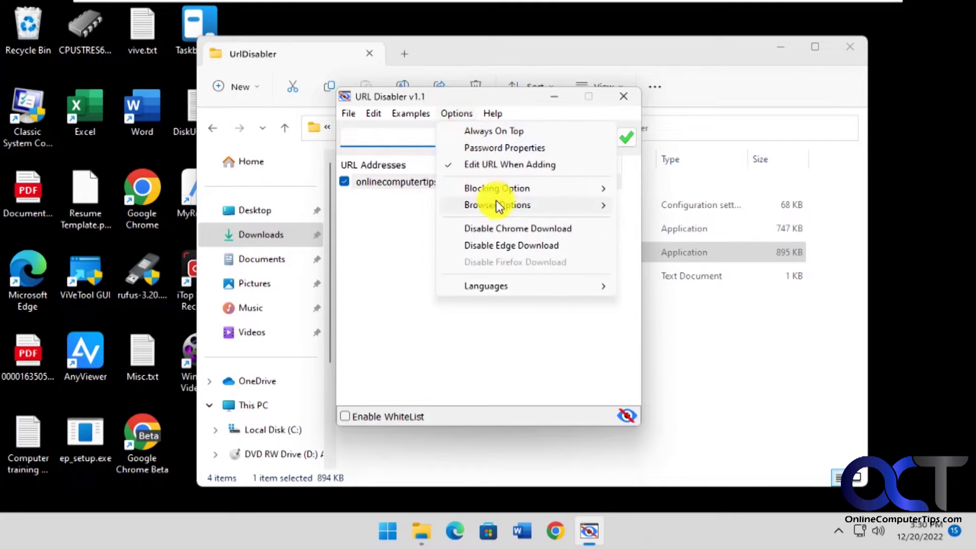
pyautogui.moveTo(501, 209)
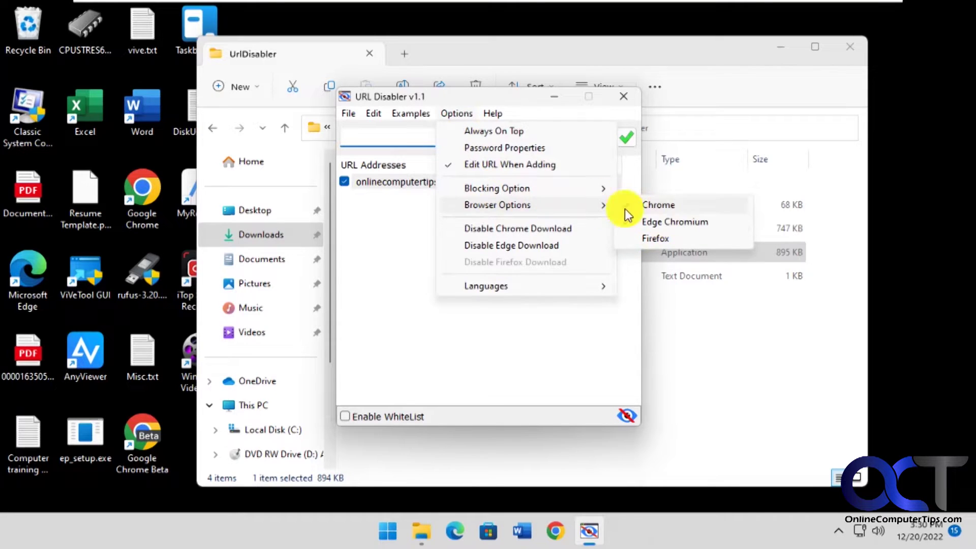
pyautogui.moveTo(543, 192)
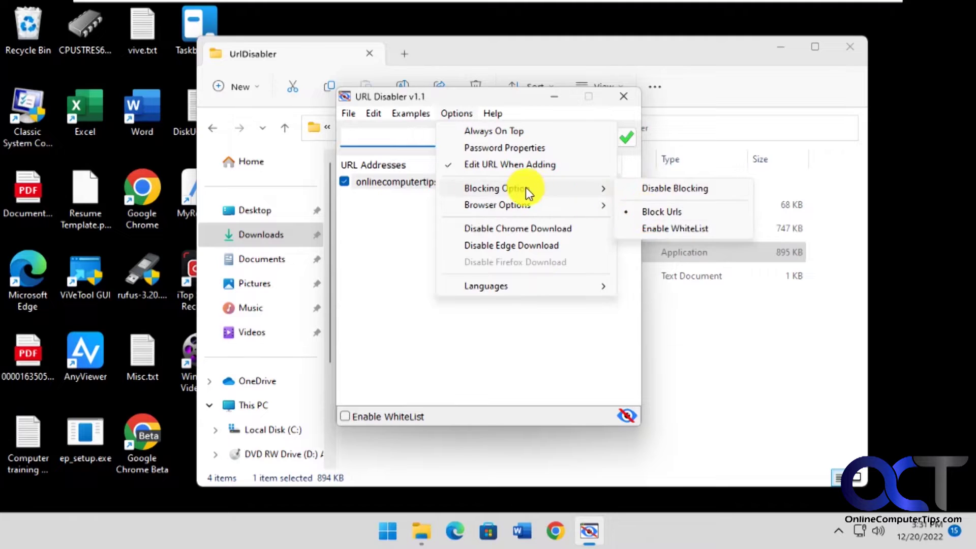
pyautogui.click(410, 240)
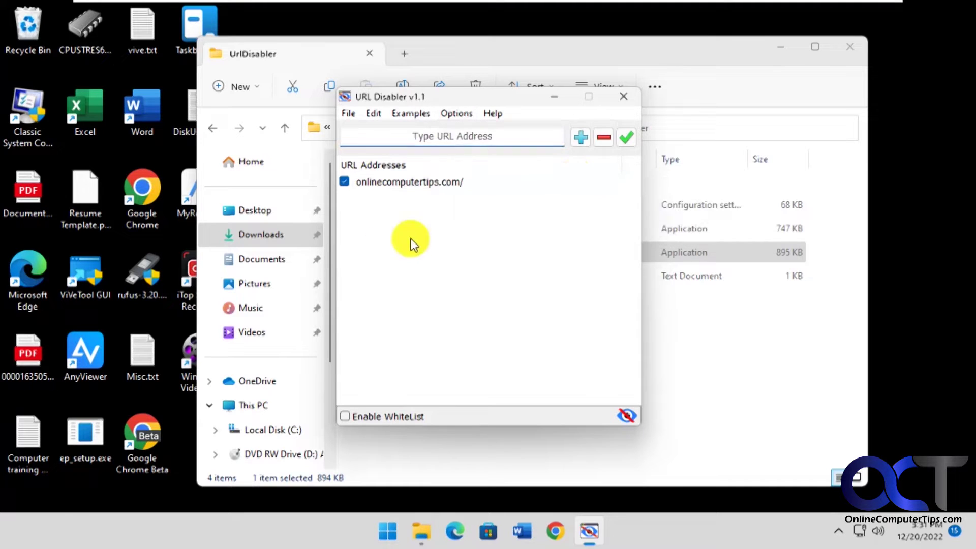
pyautogui.click(624, 139)
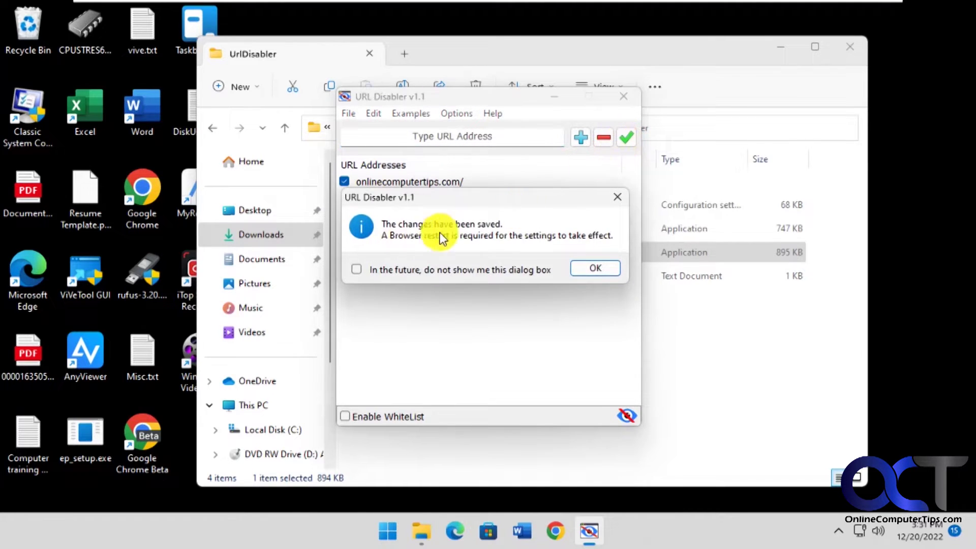
pyautogui.click(594, 269)
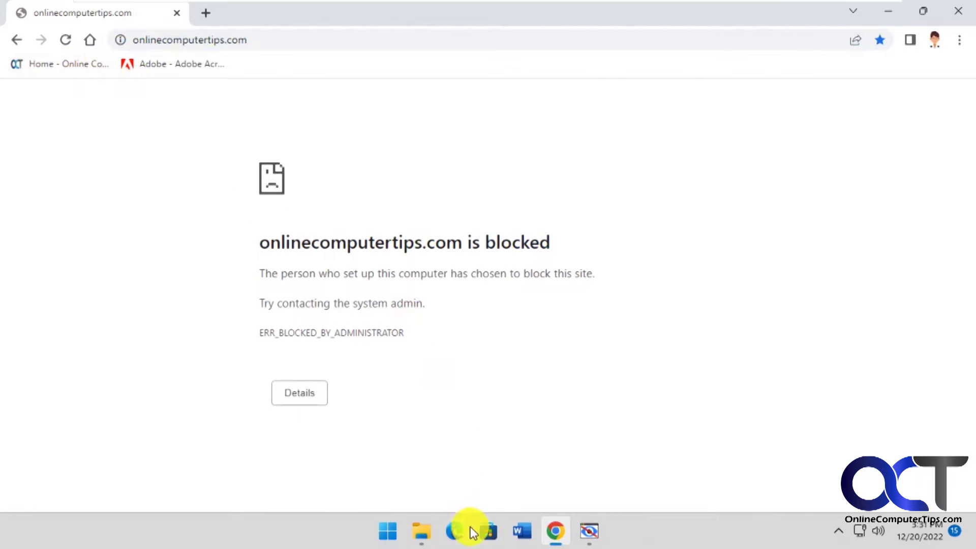
# - Confirm Edge shows onlinecomputertips.com blocked with ERR_BLOCKED_BY_ADMINISTRATOR, then close Edge and Chrome
pyautogui.click(454, 531)
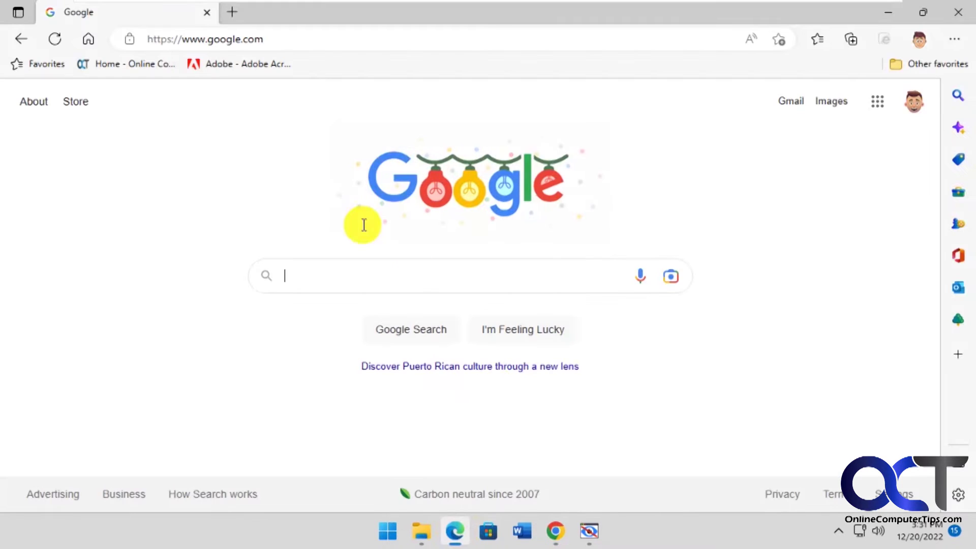
pyautogui.click(133, 65)
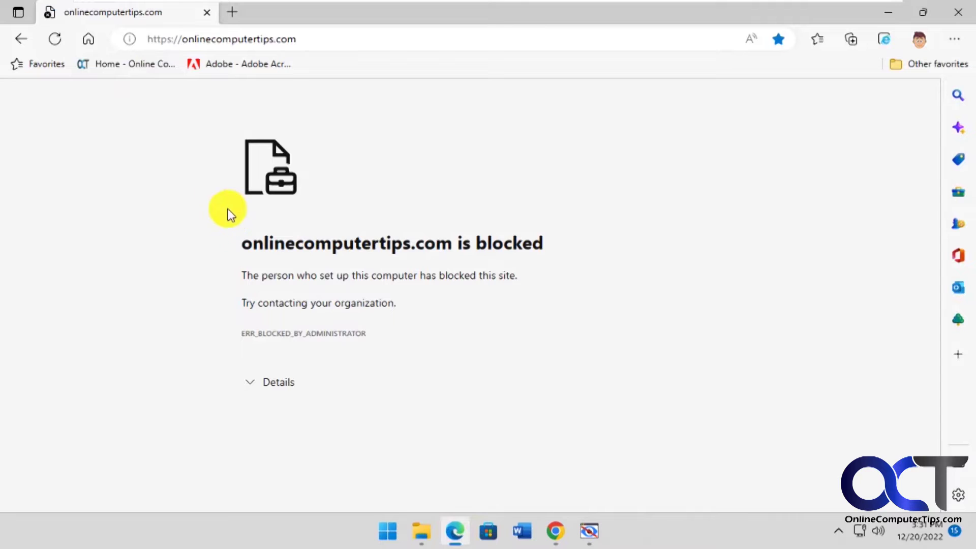
pyautogui.click(89, 40)
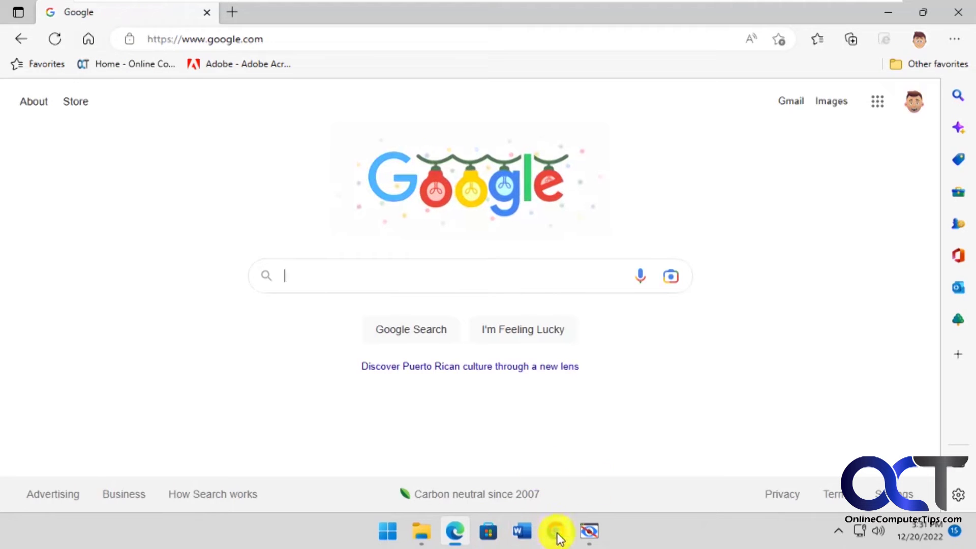
pyautogui.click(958, 12)
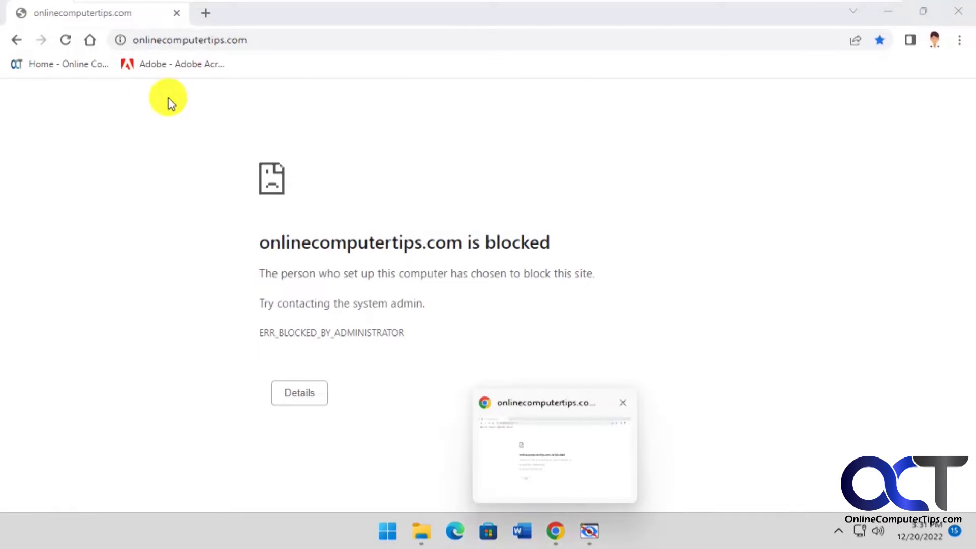
pyautogui.click(90, 41)
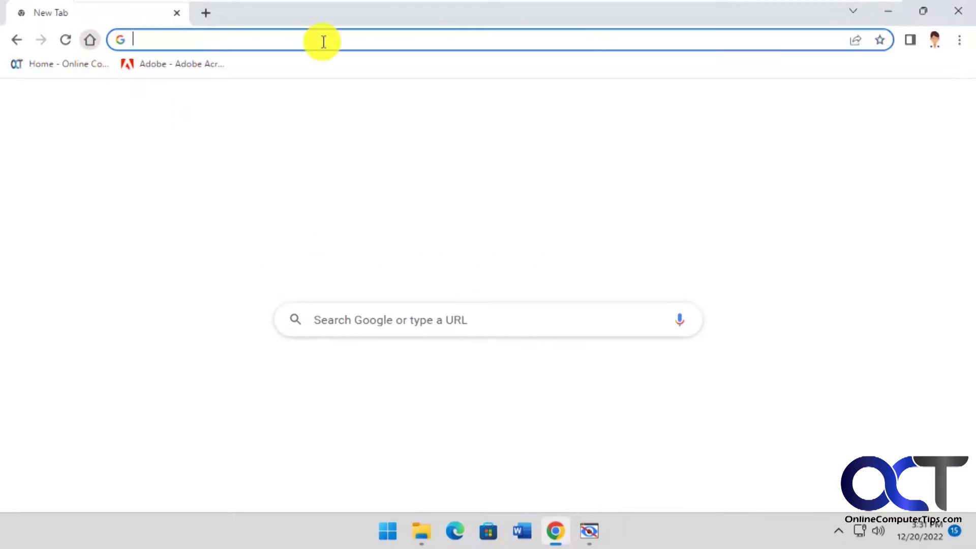
pyautogui.click(957, 12)
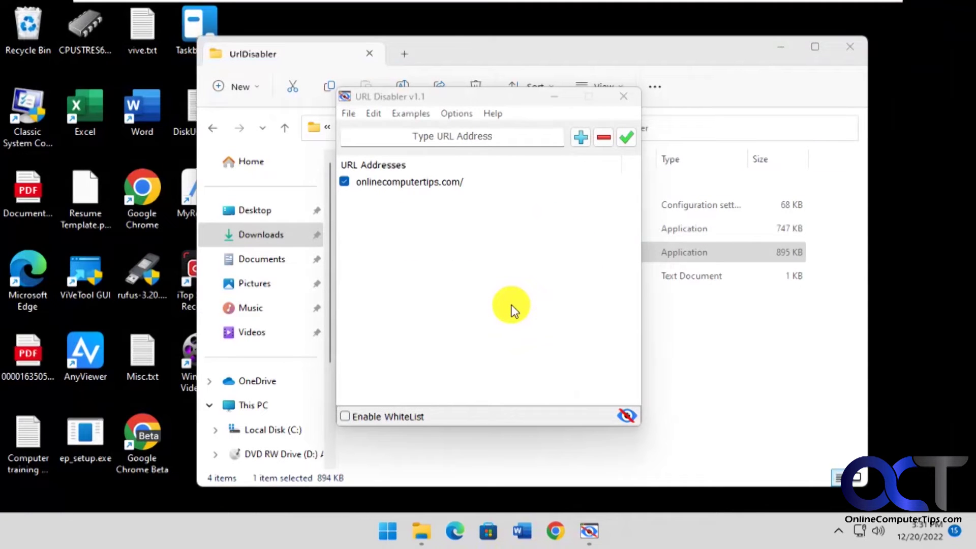
# - Turn on Options > Disable Chrome Download, apply it, and start Chrome
pyautogui.click(457, 114)
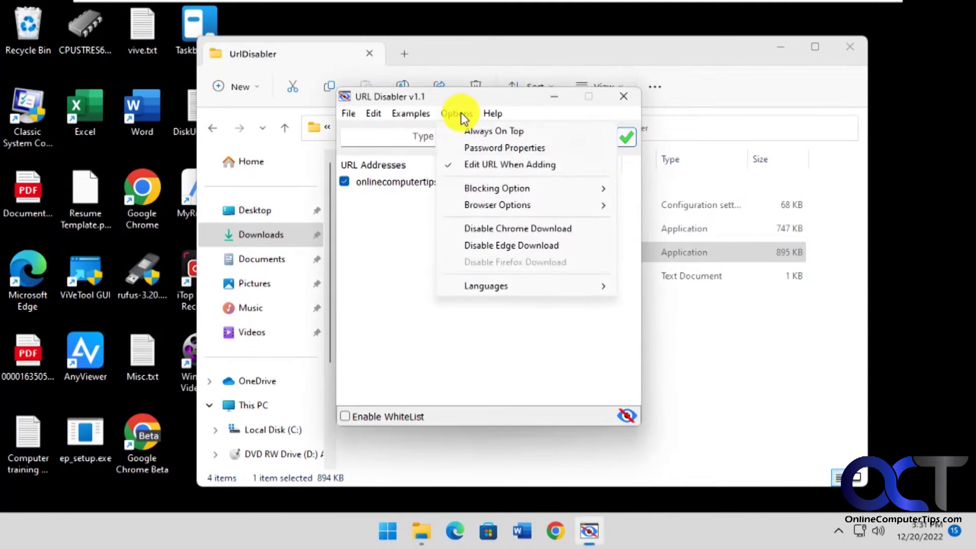
pyautogui.click(497, 233)
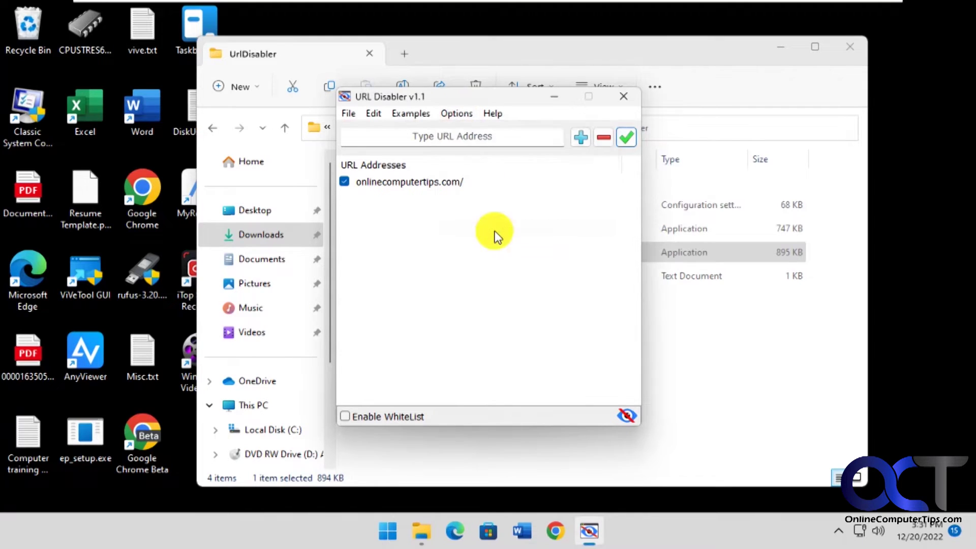
pyautogui.click(625, 138)
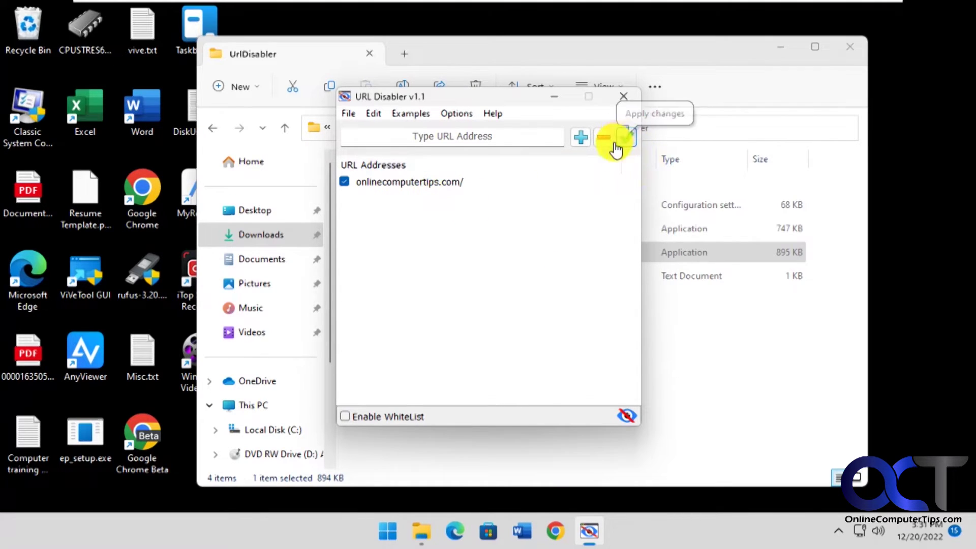
pyautogui.click(556, 531)
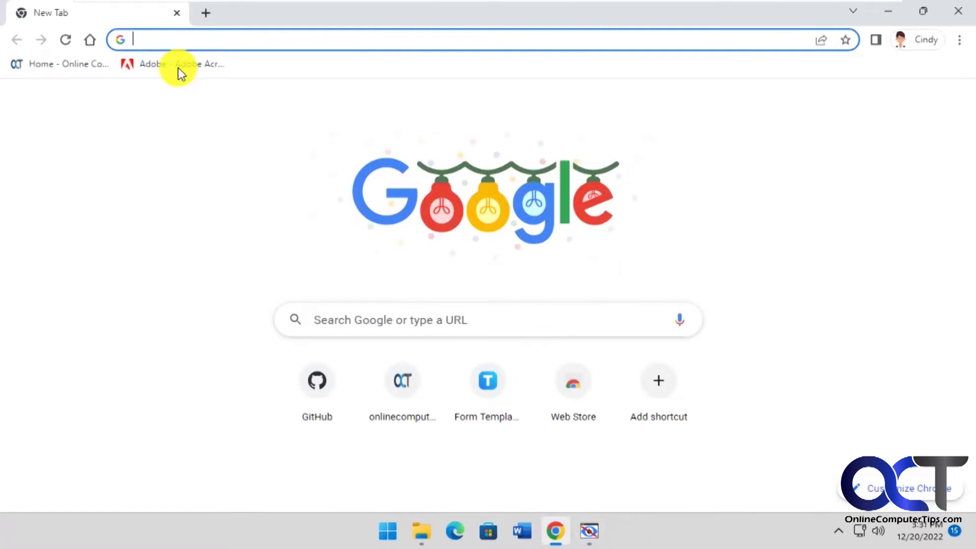
# - Try downloading Adobe Acrobat Reader, see it fail as blocked, and minimize Chrome
pyautogui.click(179, 68)
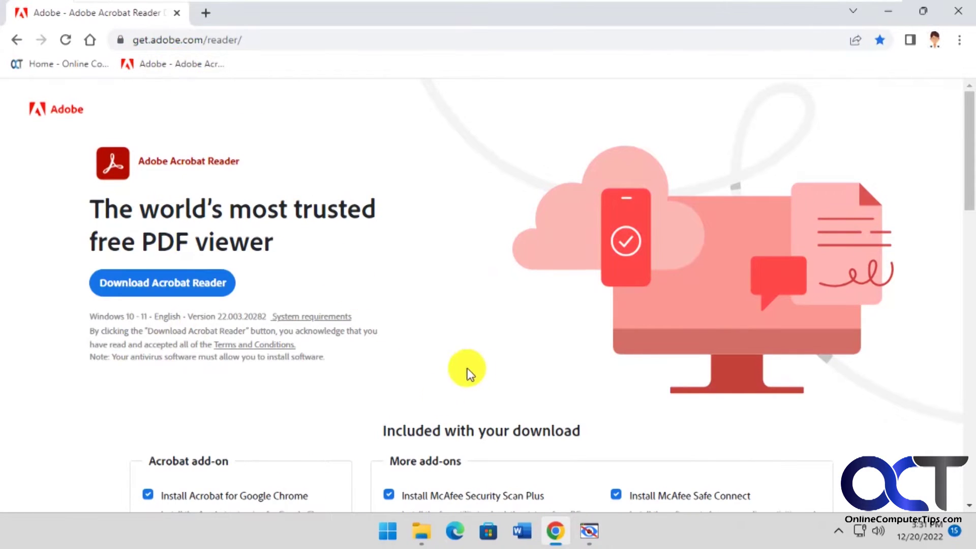
pyautogui.scroll(-5, 473, 371)
pyautogui.click(493, 368)
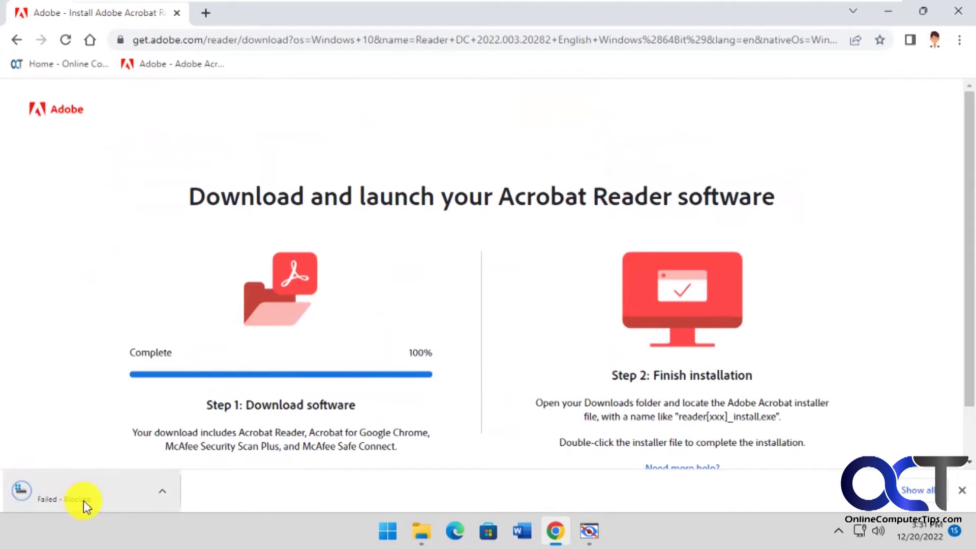
pyautogui.click(888, 11)
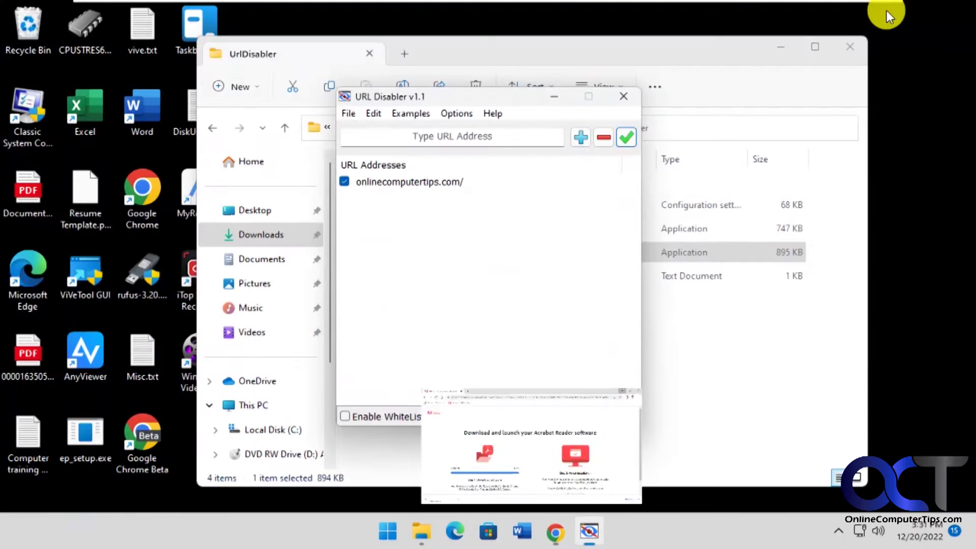
# - Reapply the block list and look through the Edit, File, Examples and Options menus
pyautogui.click(460, 113)
pyautogui.click(508, 230)
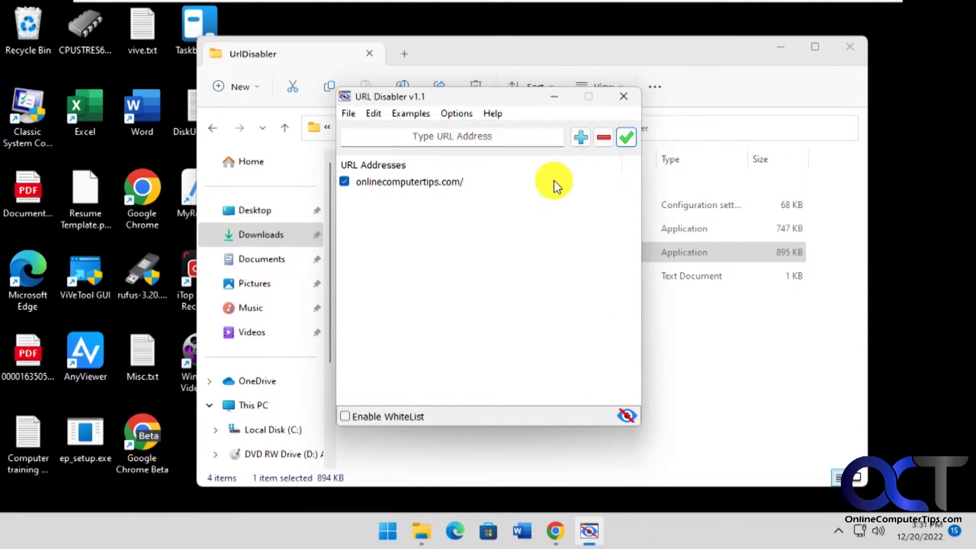
pyautogui.click(626, 137)
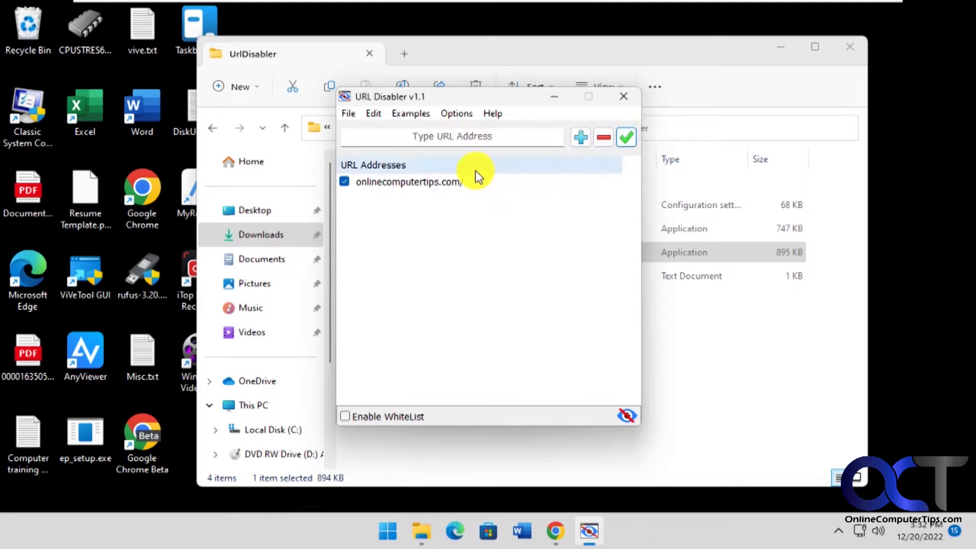
pyautogui.click(375, 113)
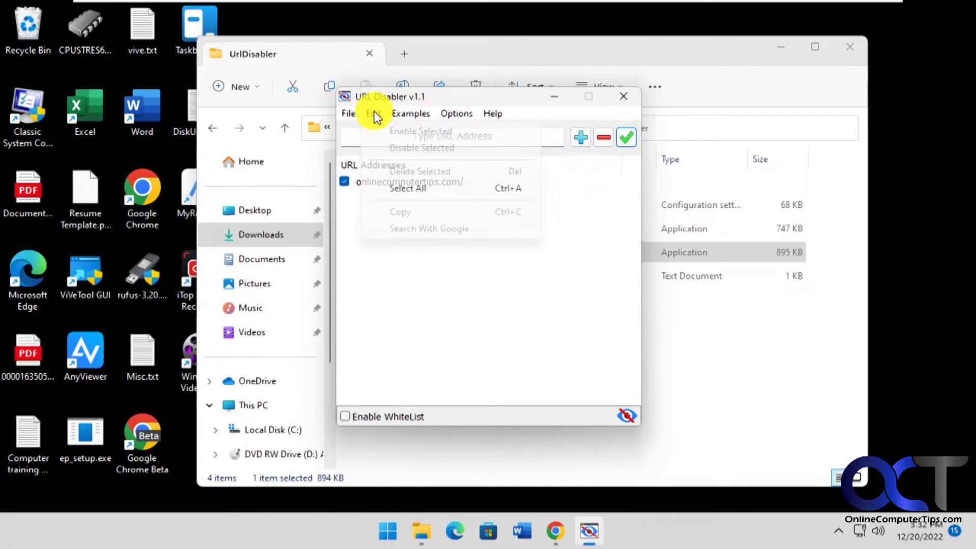
pyautogui.moveTo(346, 114)
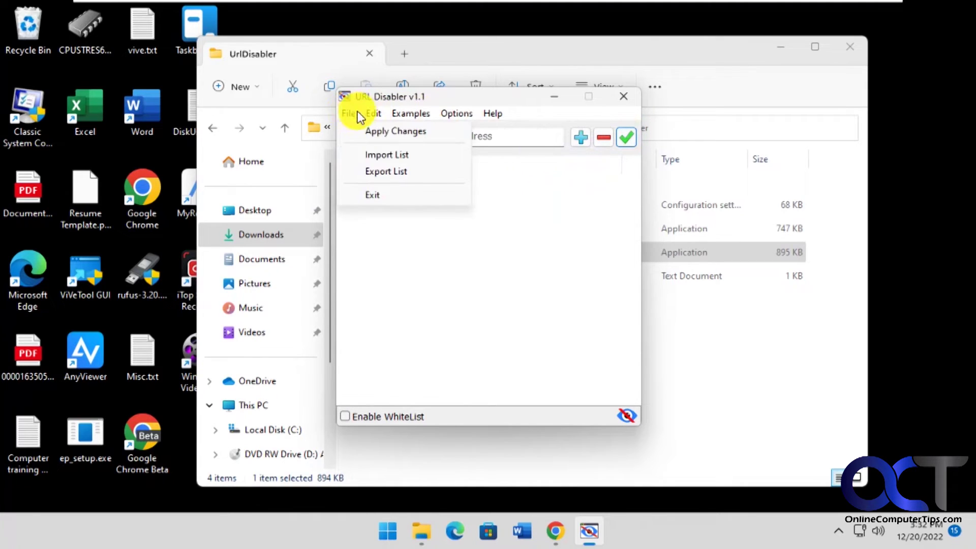
pyautogui.moveTo(402, 113)
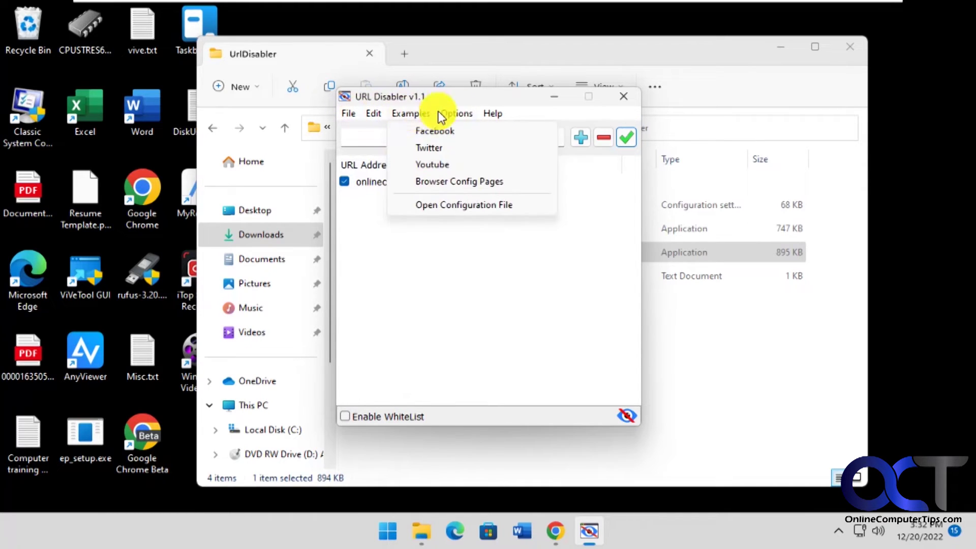
pyautogui.moveTo(455, 112)
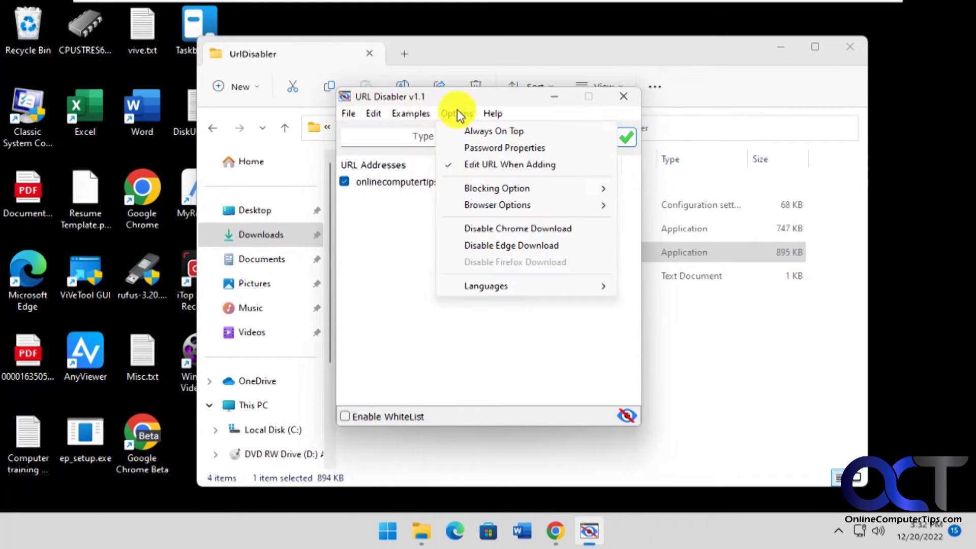
# - In Password Properties, enter and retype a new password, add a hint, and apply
pyautogui.click(483, 147)
pyautogui.write('*********')
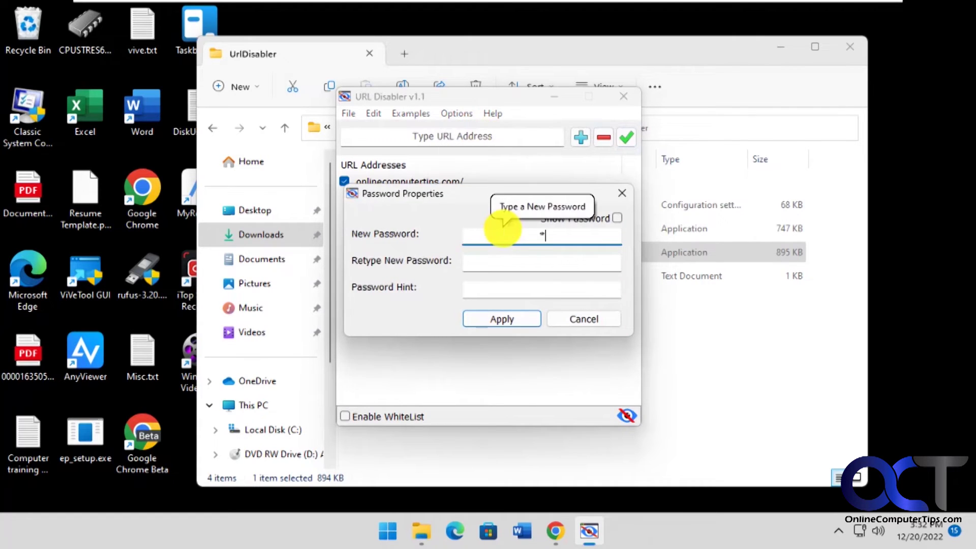
pyautogui.press('Tab')
pyautogui.write('********')
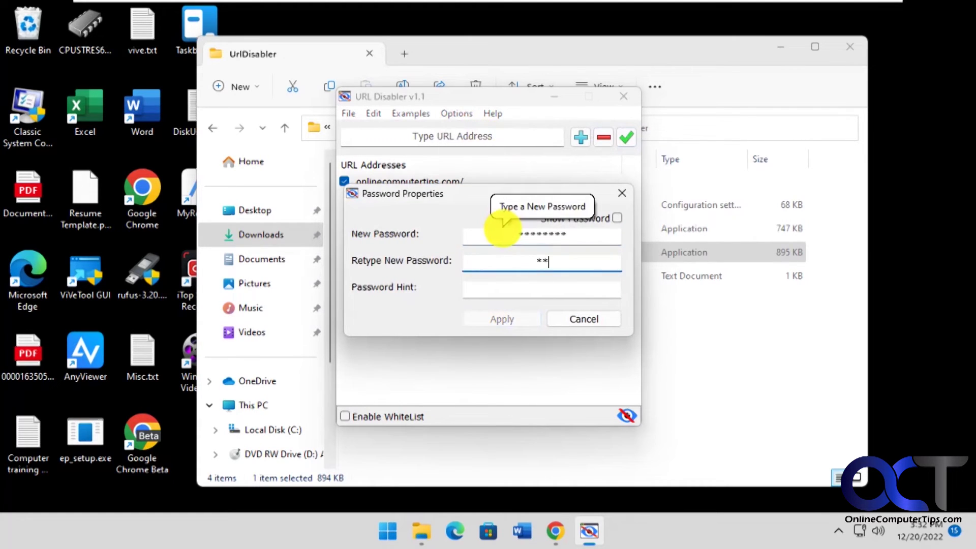
pyautogui.press('Tab')
pyautogui.write('p')
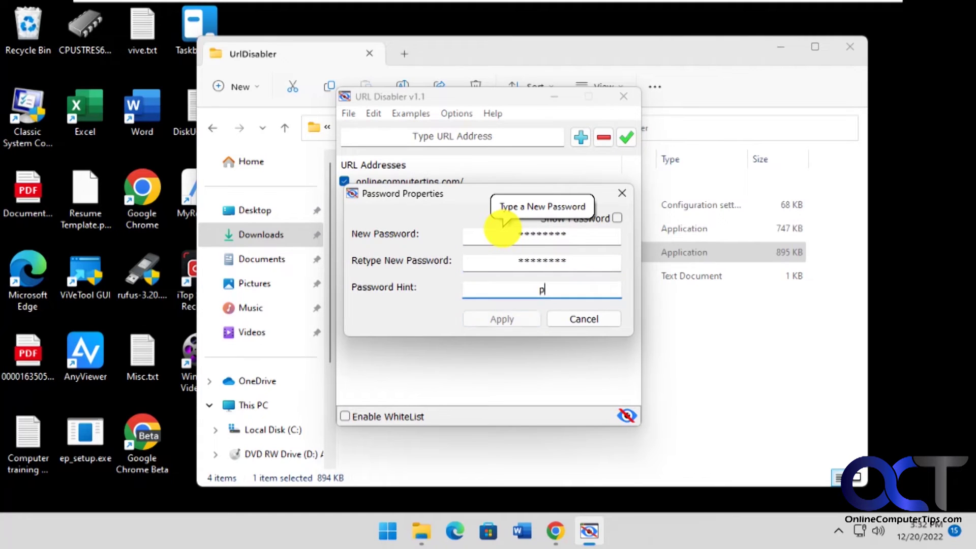
pyautogui.click(522, 322)
pyautogui.click(568, 320)
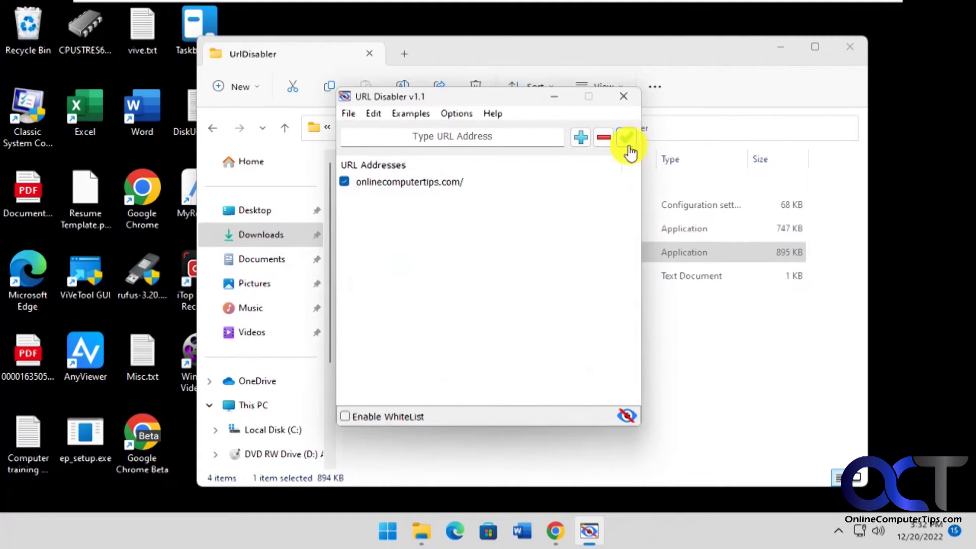
# - Close URL Disabler and relaunch UrlDisabler_x64.exe with admin rights
pyautogui.click(629, 97)
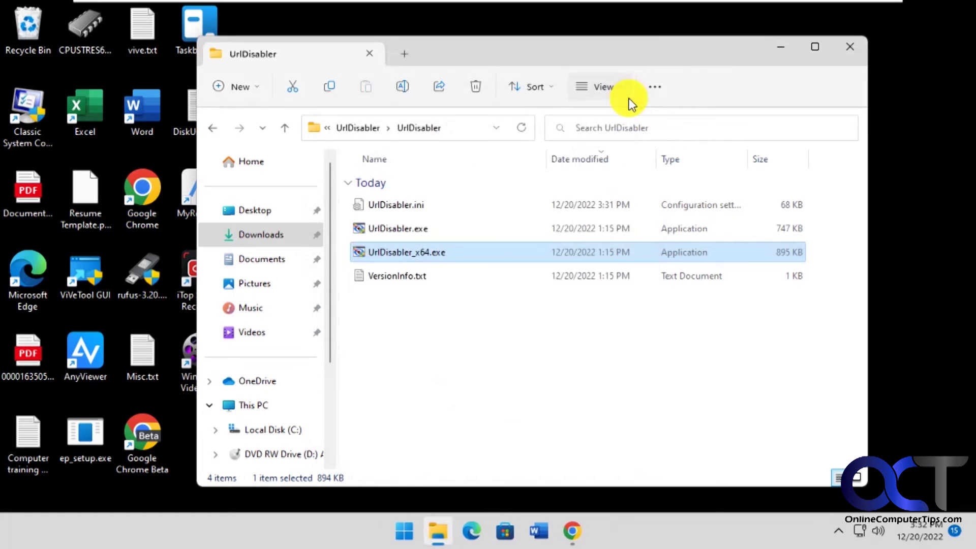
pyautogui.doubleClick(425, 252)
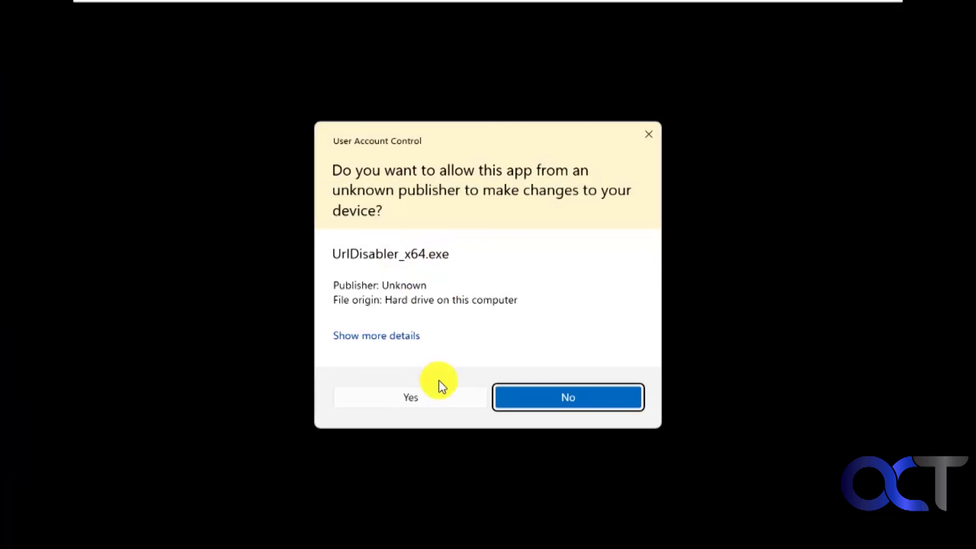
pyautogui.click(440, 395)
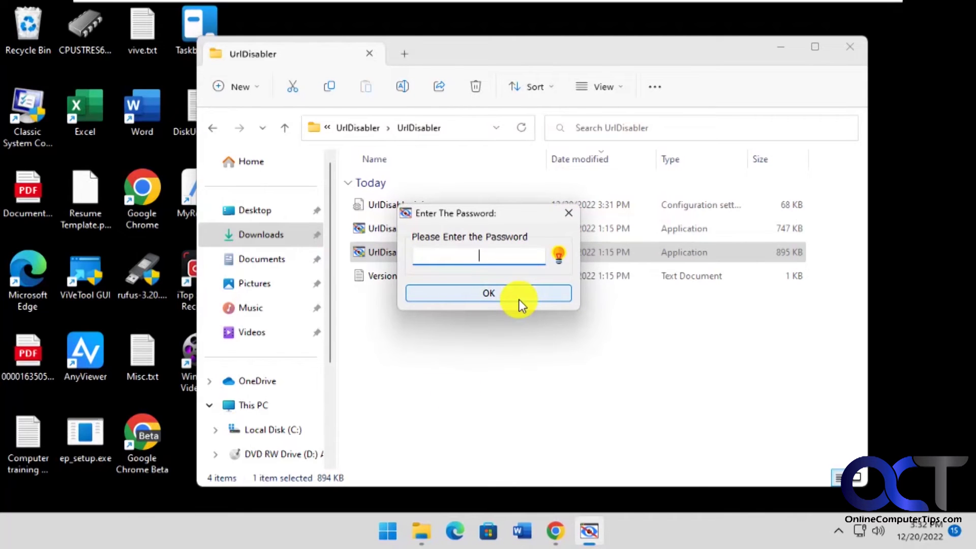
# - Unlock with the password, remove onlinecomputertips.com/ from the block list, and save
pyautogui.write('**********')
pyautogui.click(519, 299)
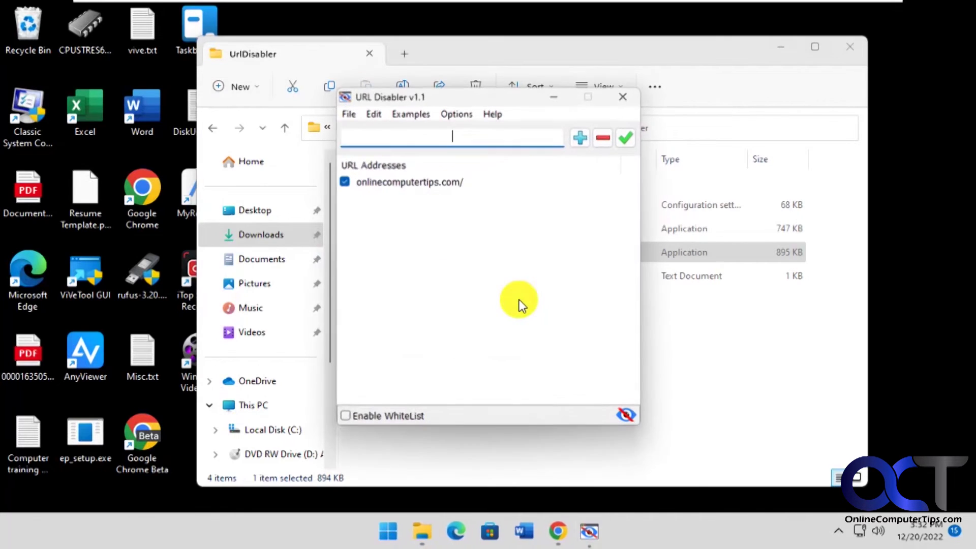
pyautogui.click(436, 181)
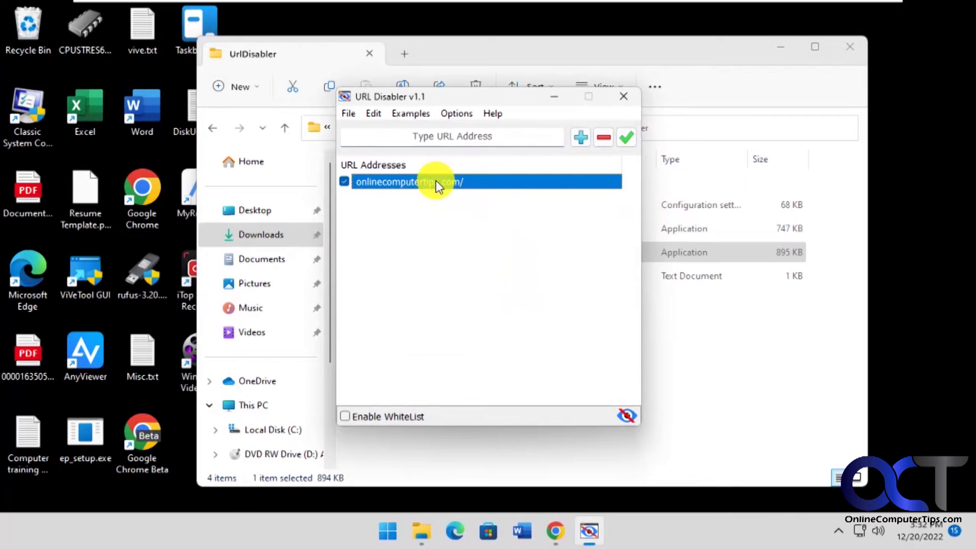
pyautogui.click(604, 137)
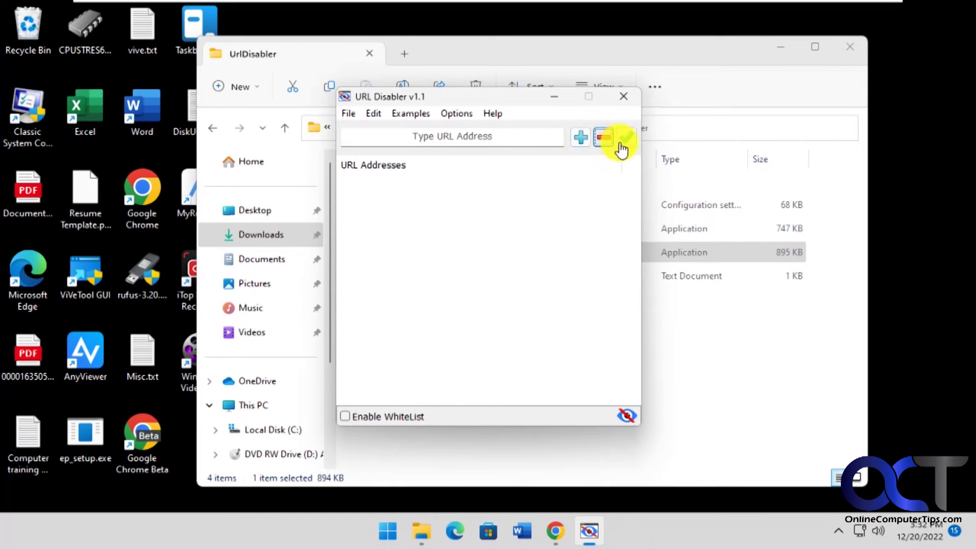
pyautogui.click(626, 137)
pyautogui.click(592, 265)
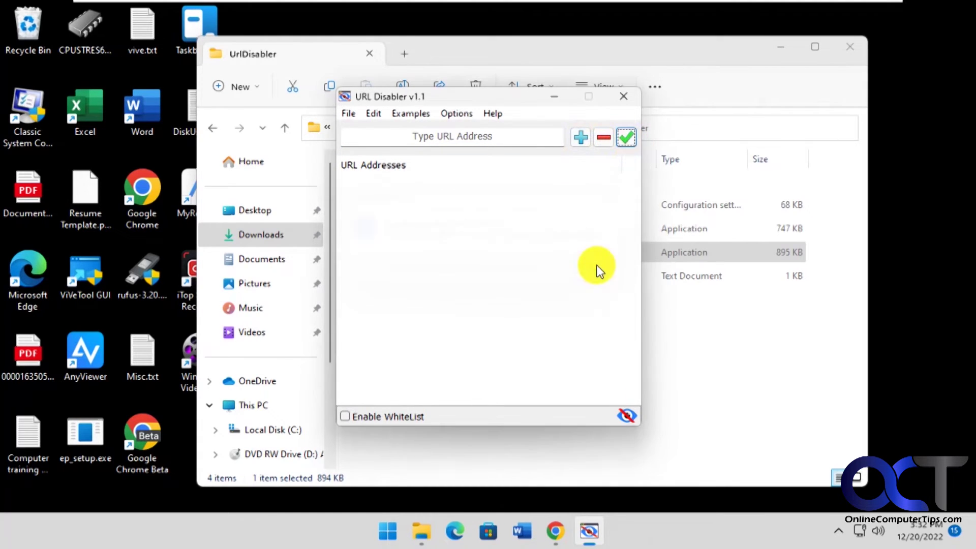
# - Reopen Chrome and confirm onlinecomputertips.com loads normally again
pyautogui.click(555, 531)
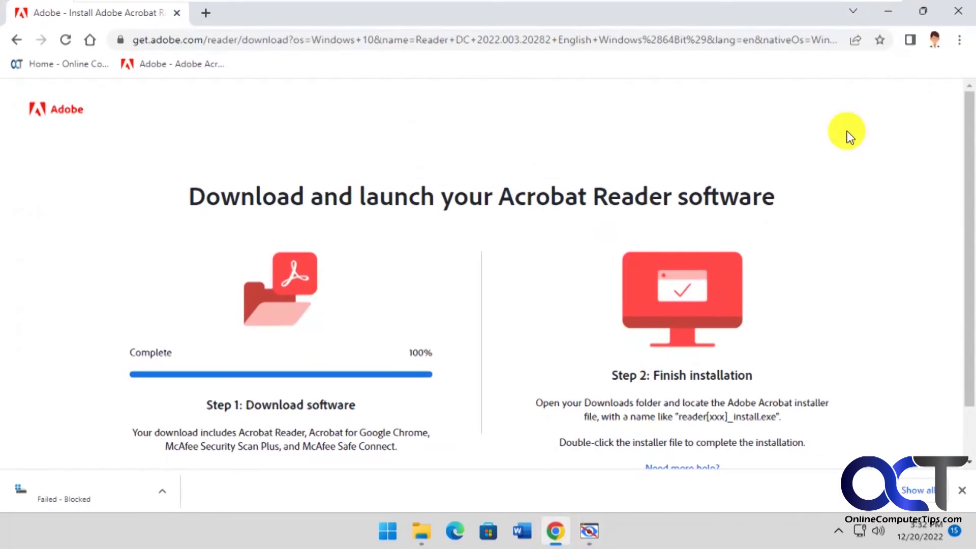
pyautogui.click(959, 15)
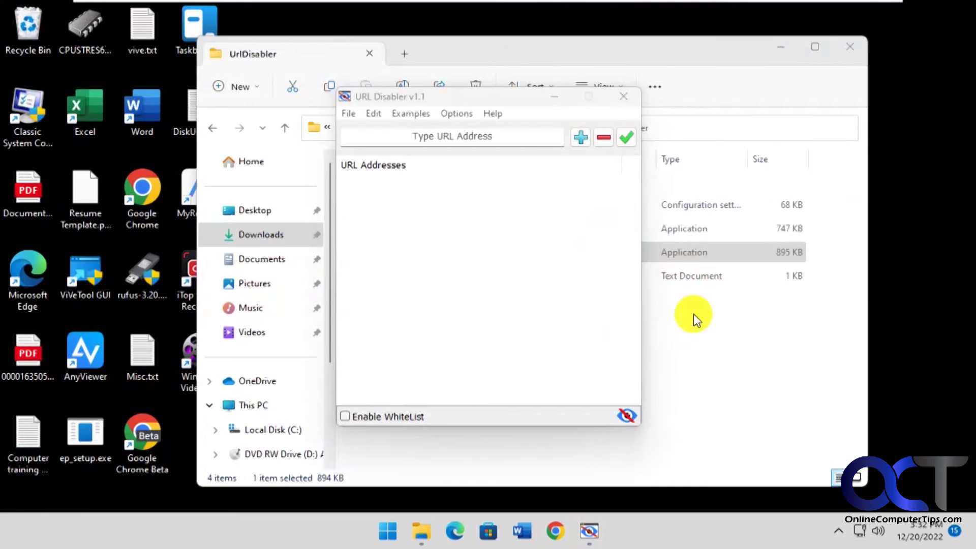
pyautogui.click(556, 530)
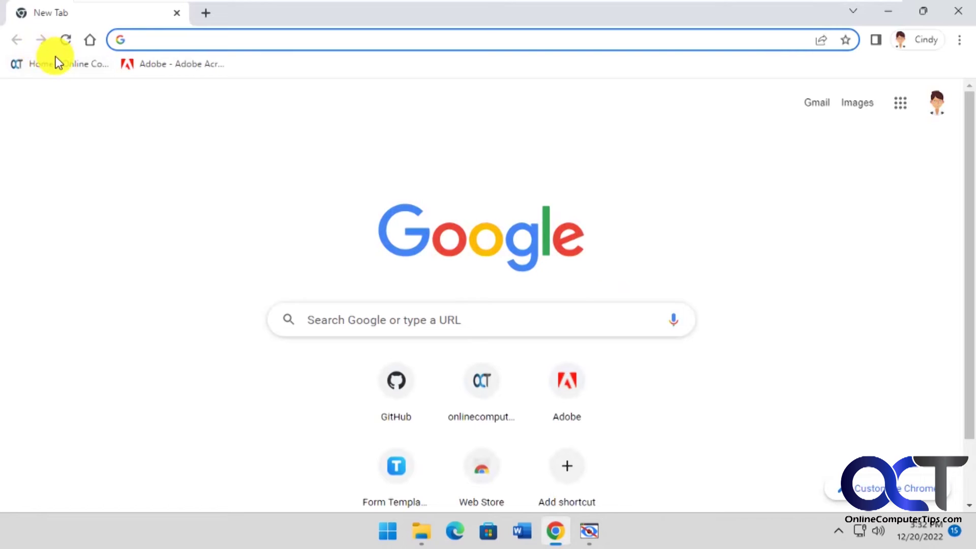
pyautogui.click(64, 65)
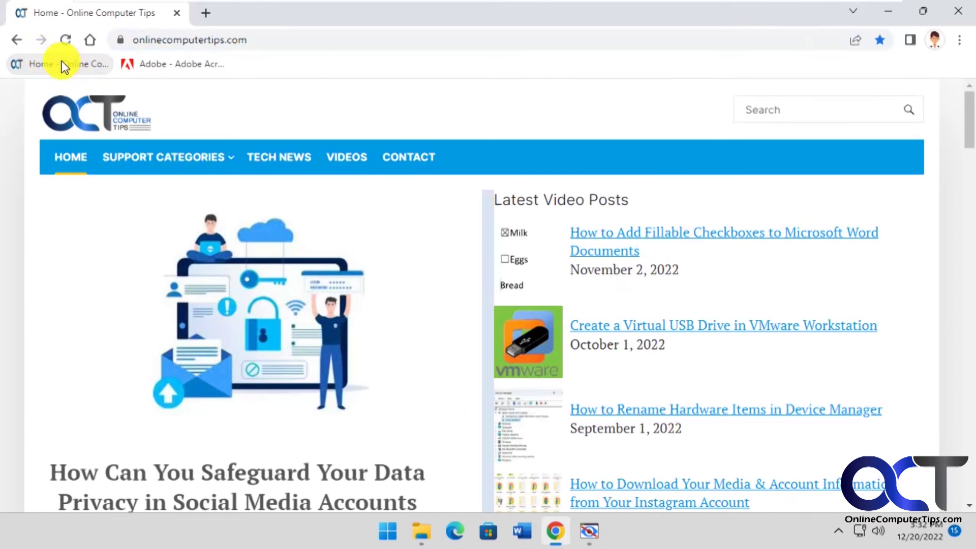
pyautogui.click(888, 11)
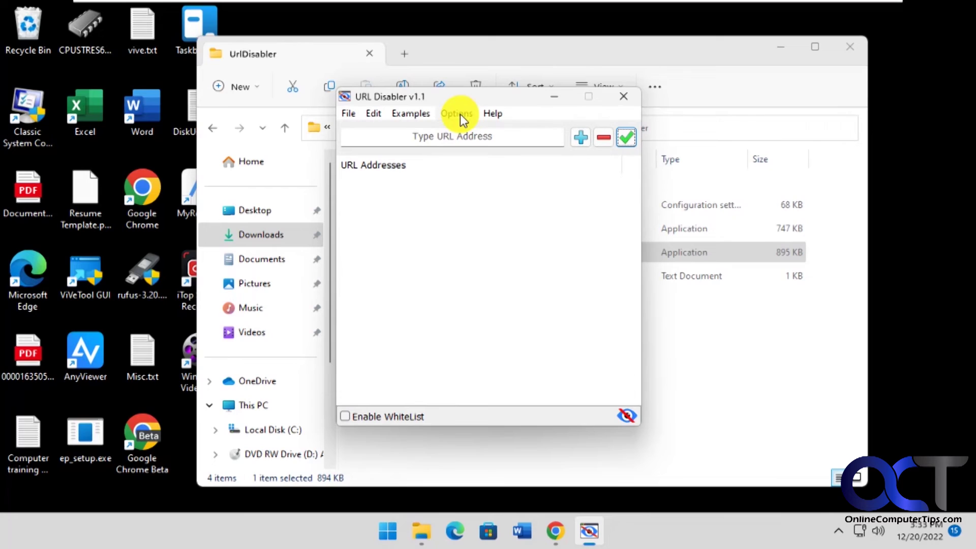
pyautogui.click(629, 417)
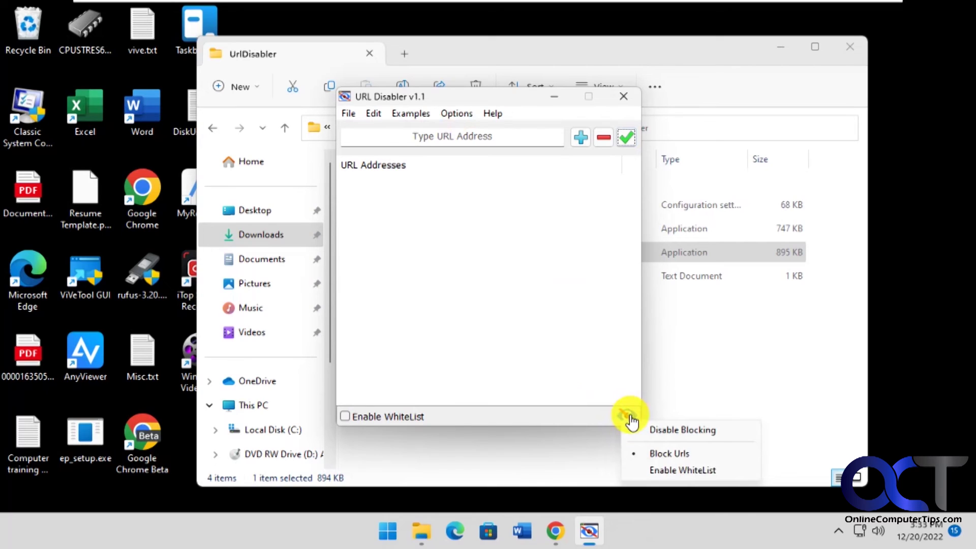
pyautogui.click(522, 258)
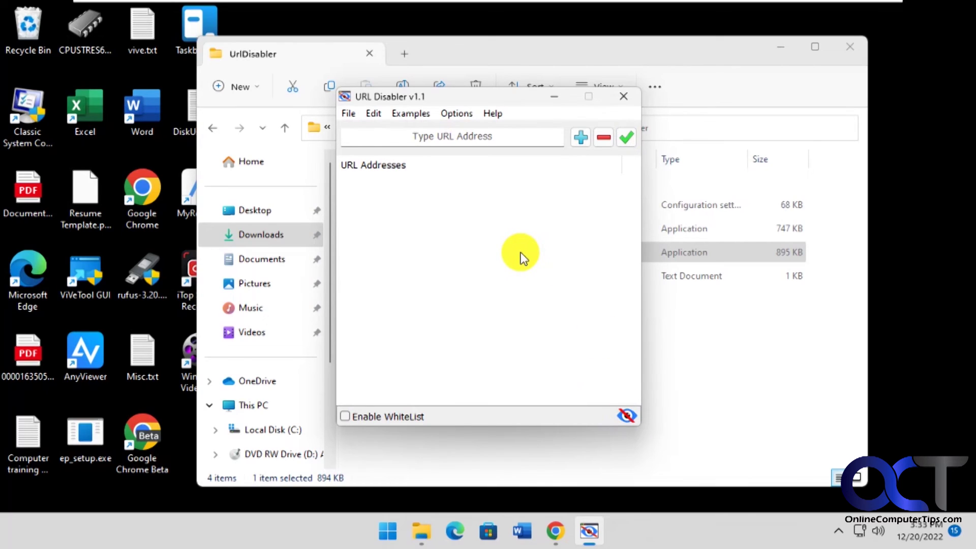